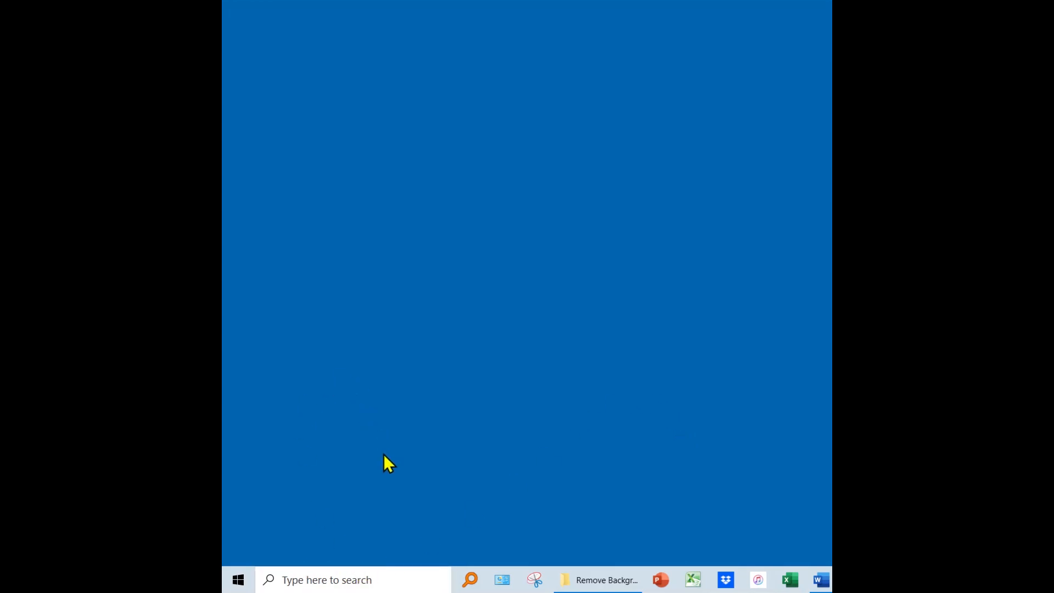
# Open Paint 3D from a Windows search for "paint" and start a new blank project
pyautogui.click(381, 580)
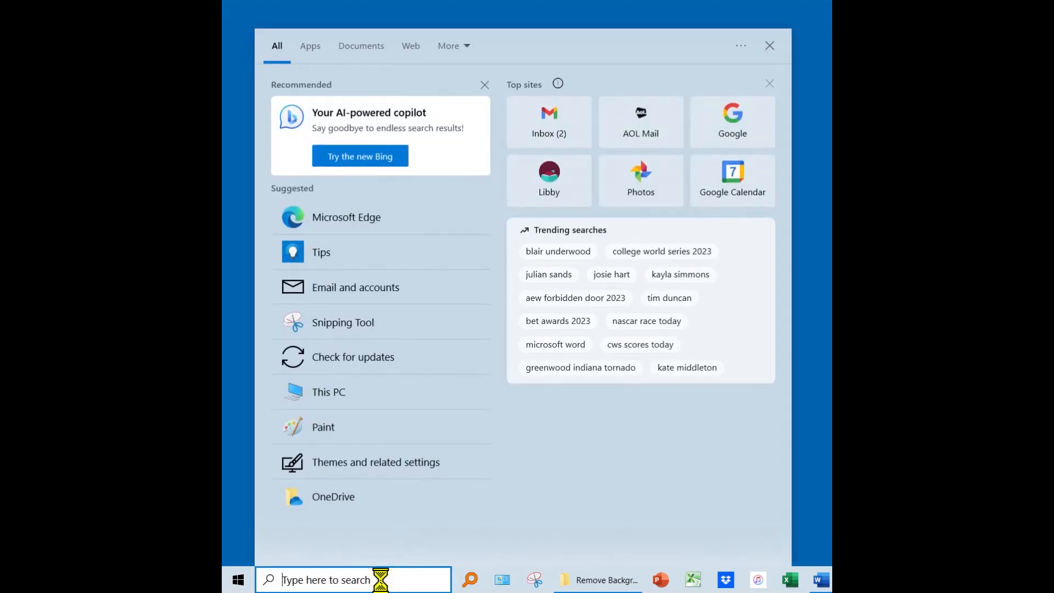
pyautogui.write('paint')
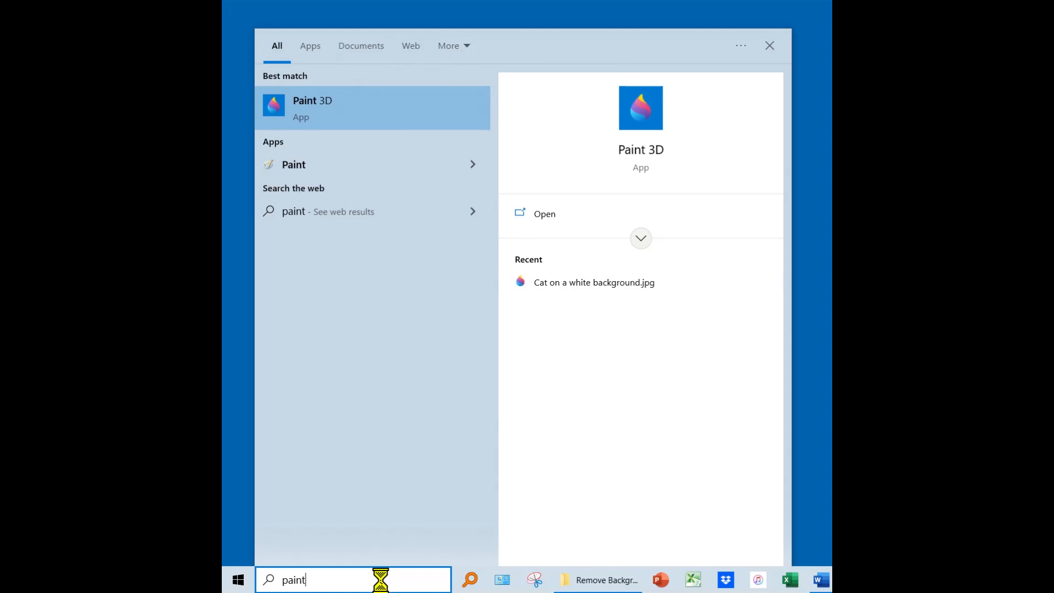
pyautogui.click(312, 115)
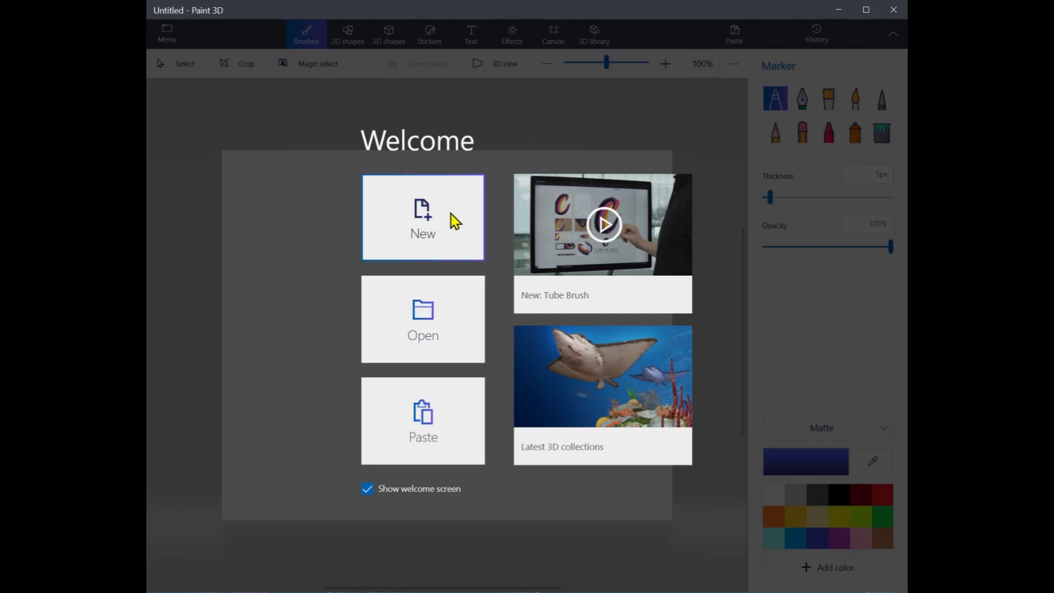
pyautogui.click(414, 224)
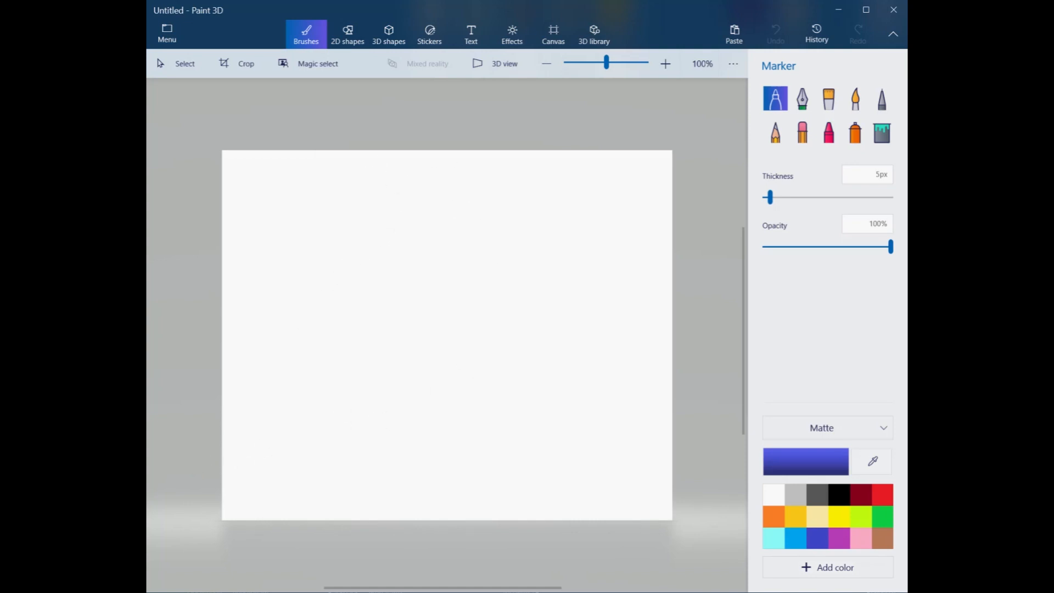
# Place the cat photo on the blank canvas and start Magic select on it
pyautogui.moveTo(147, 295); pyautogui.dragTo(442, 324)
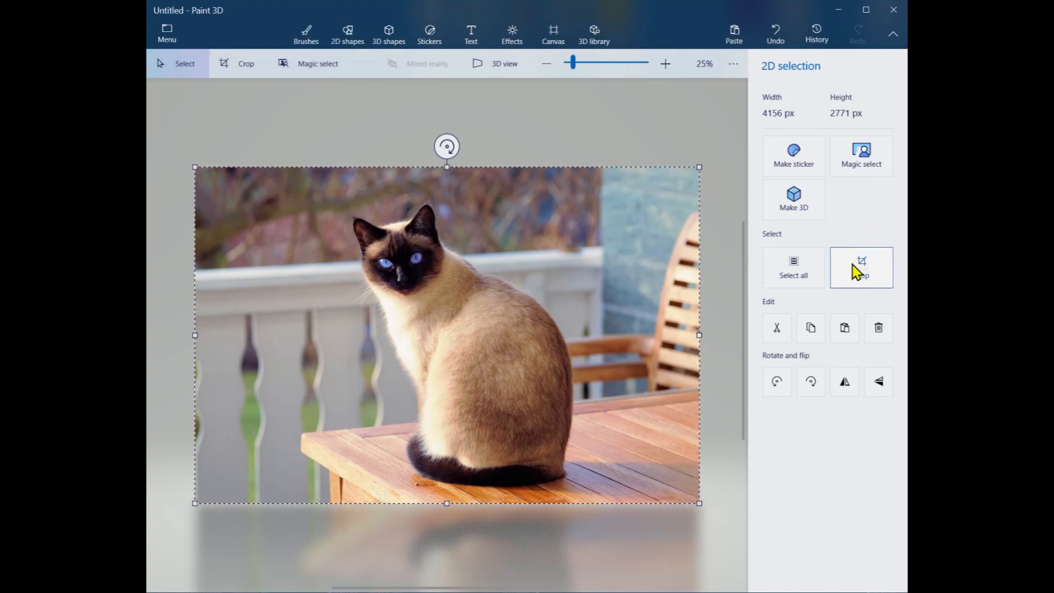
pyautogui.click(862, 159)
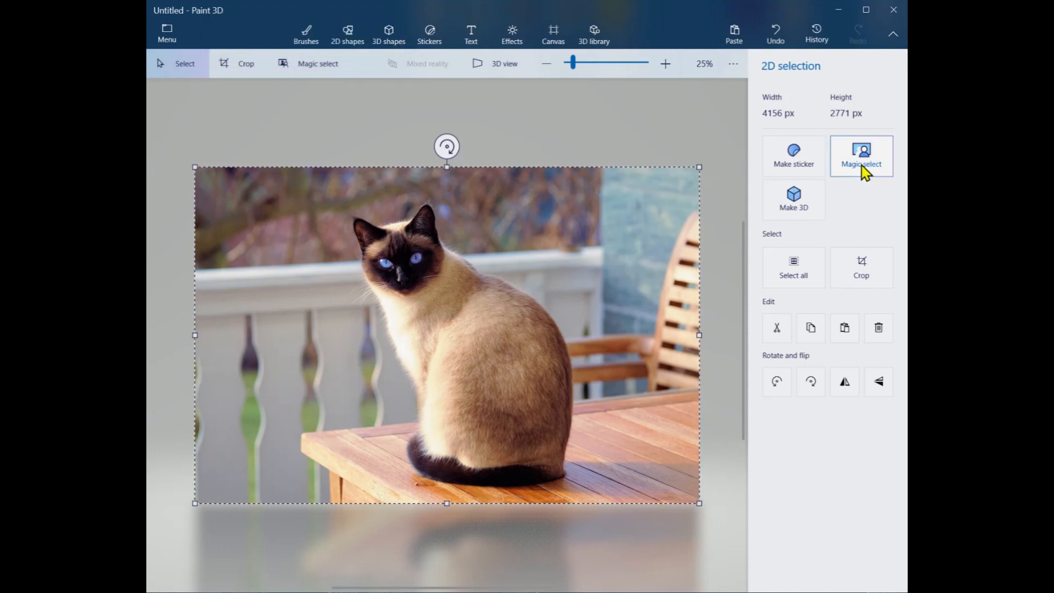
pyautogui.click(864, 161)
pyautogui.click(863, 160)
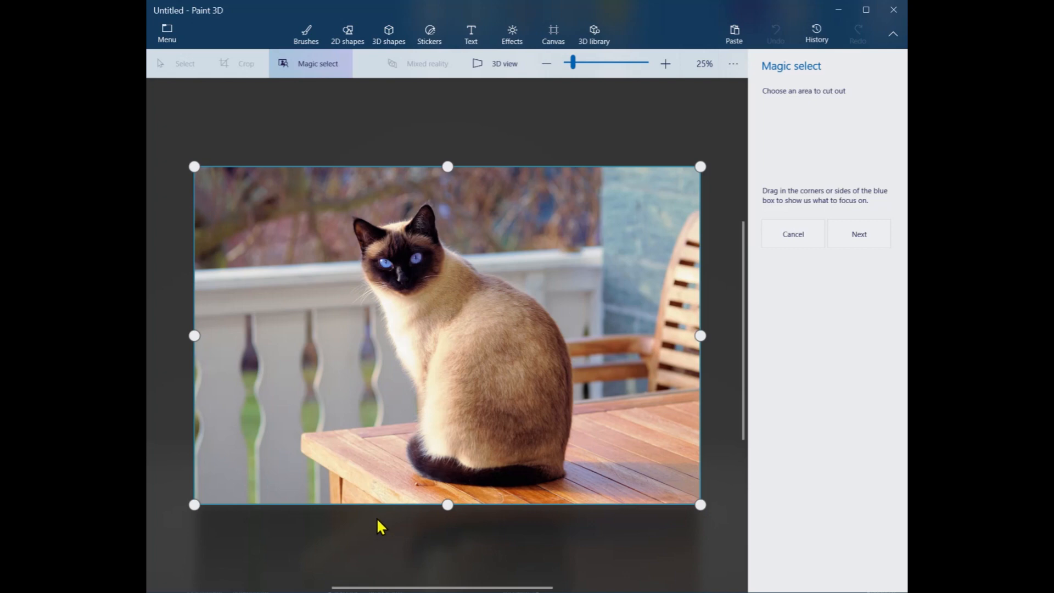
# Tighten the Magic select focus box closely around the cat on all four sides and generate the cutout
pyautogui.moveTo(196, 335); pyautogui.dragTo(342, 357)
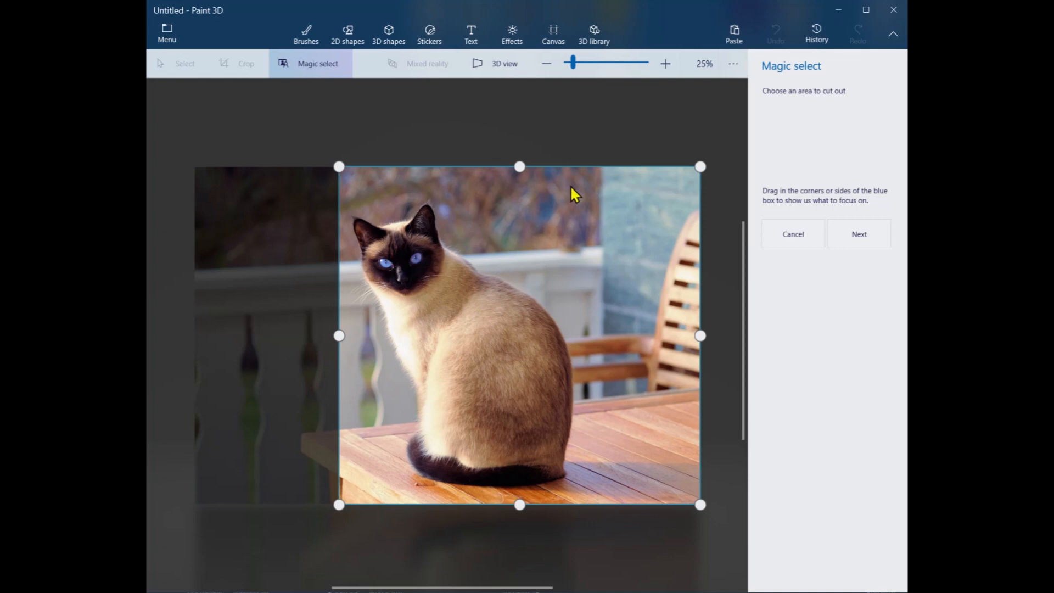
pyautogui.moveTo(701, 335); pyautogui.dragTo(593, 336)
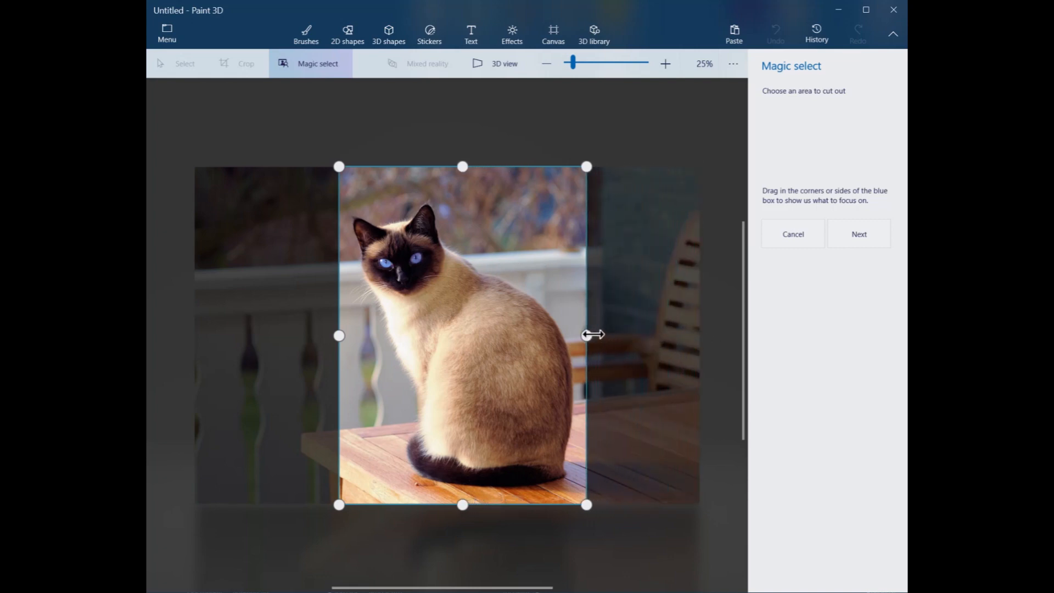
pyautogui.moveTo(462, 166); pyautogui.dragTo(463, 195)
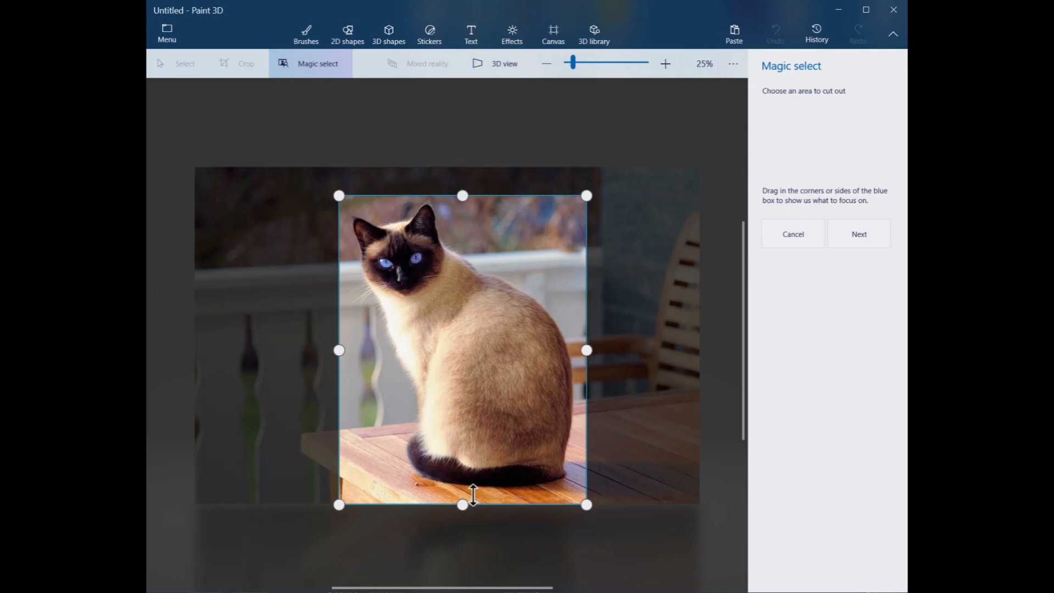
pyautogui.moveTo(462, 504); pyautogui.dragTo(462, 498)
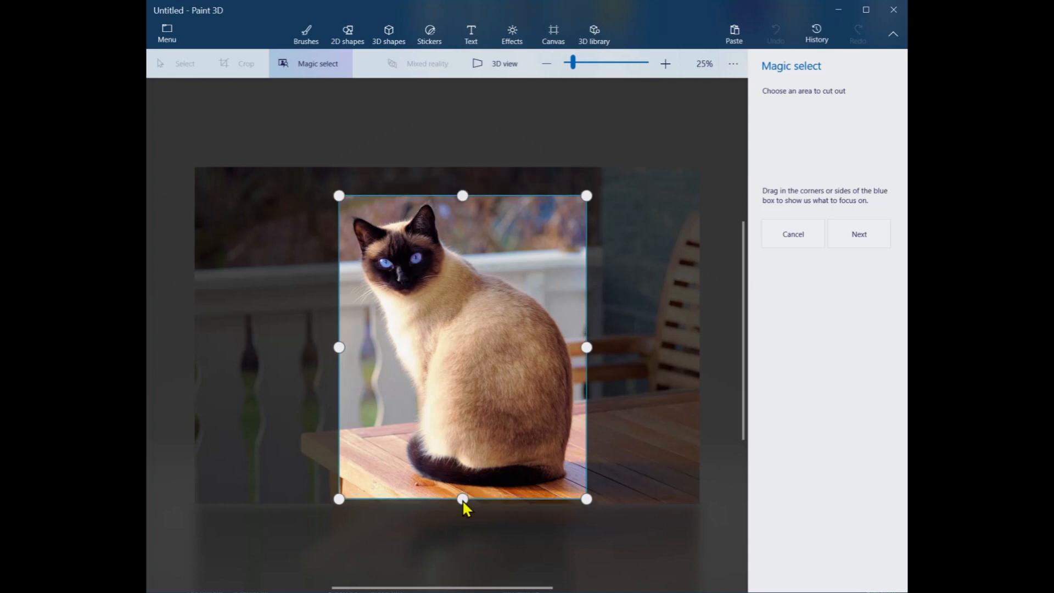
pyautogui.moveTo(339, 347); pyautogui.dragTo(342, 348)
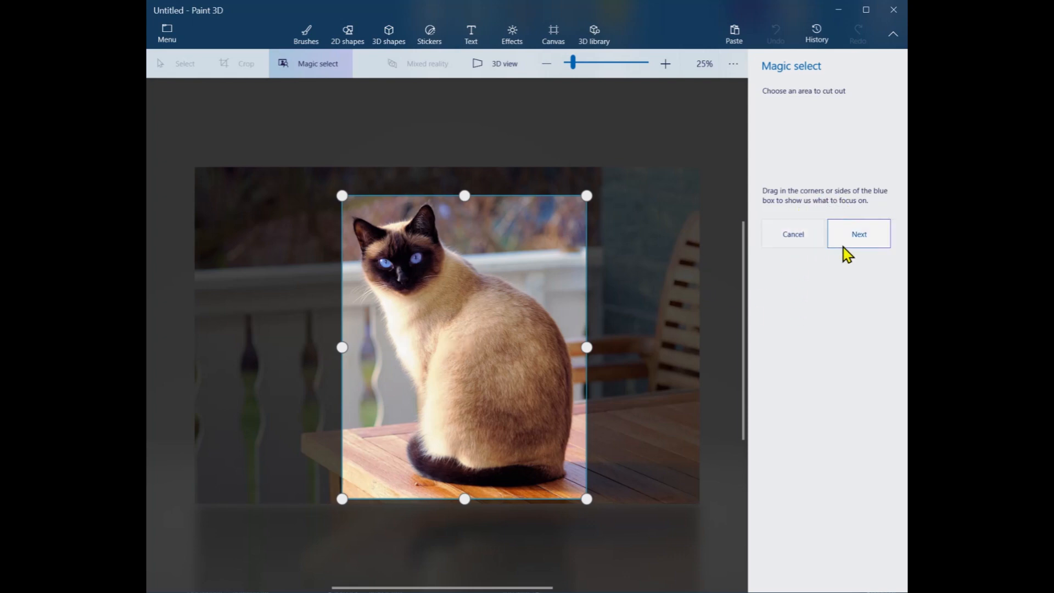
pyautogui.click(858, 236)
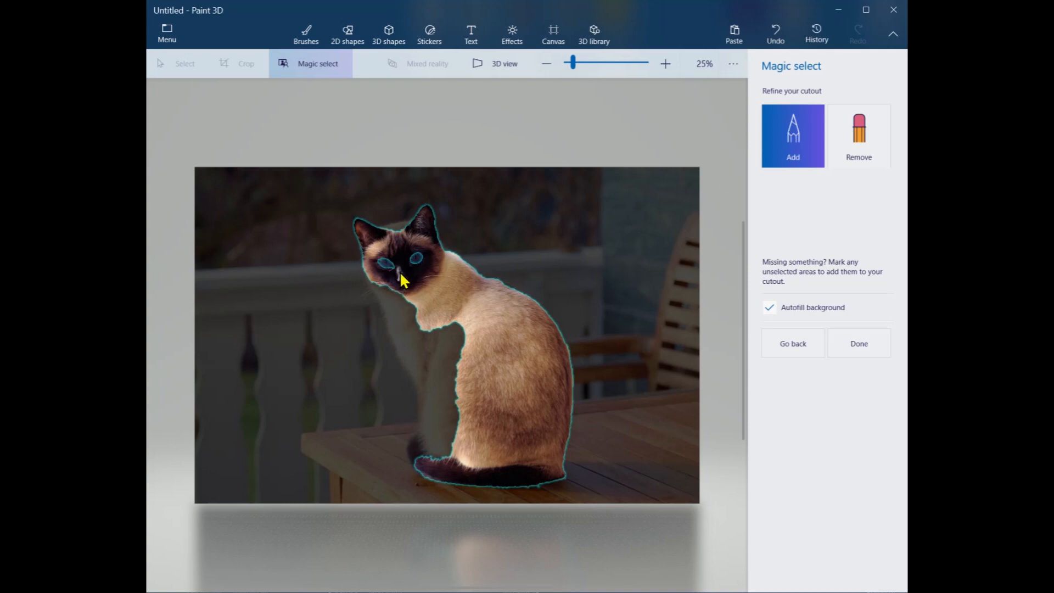
# Add the cat's eyes, chest and front legs to the cutout selection, and finish the cutout
pyautogui.click(419, 259)
pyautogui.moveTo(381, 261); pyautogui.dragTo(390, 266)
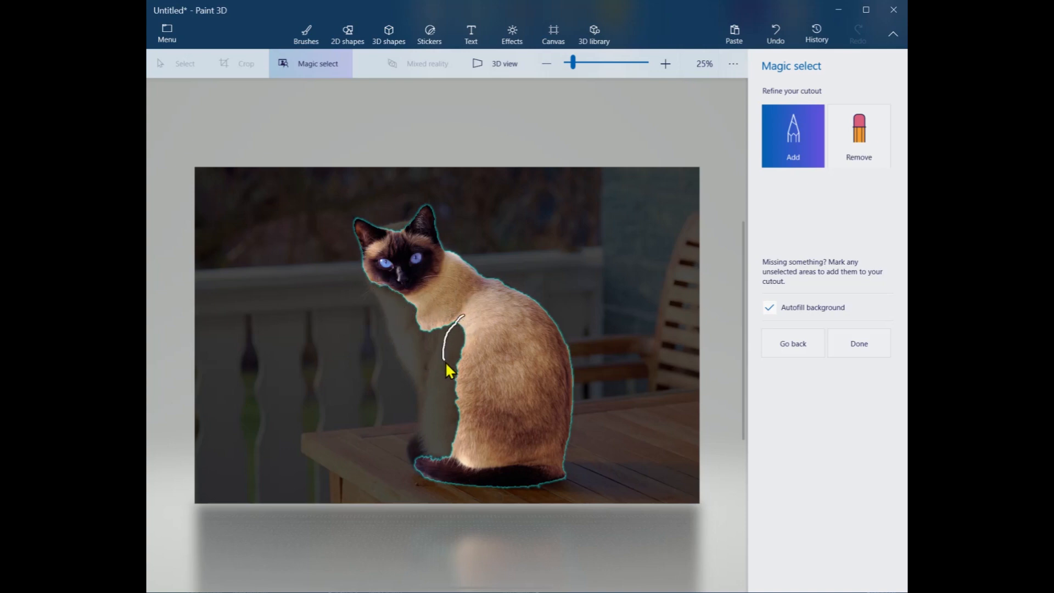
pyautogui.moveTo(443, 409); pyautogui.dragTo(444, 412)
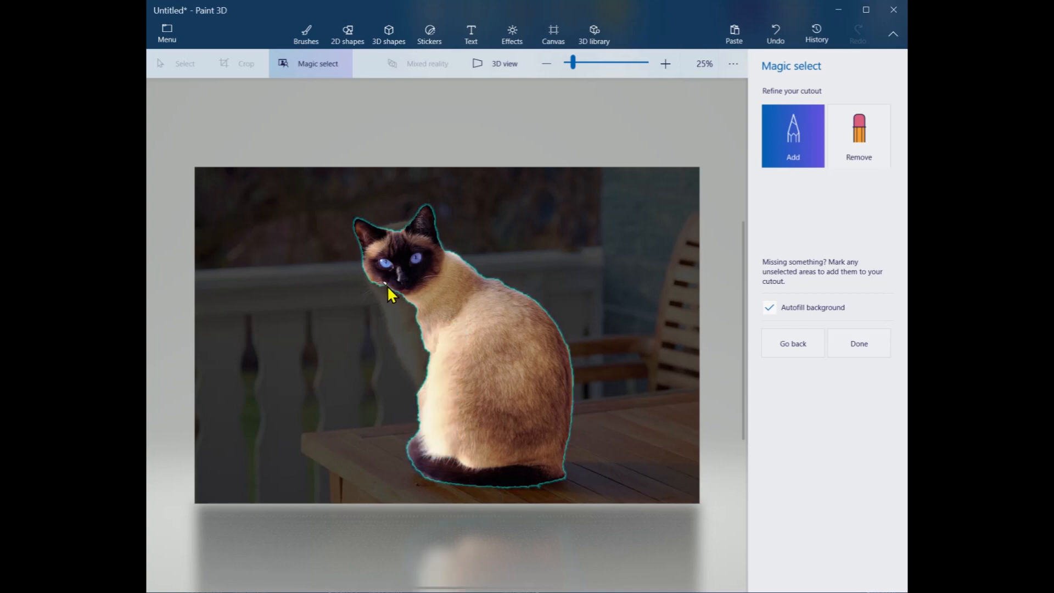
pyautogui.moveTo(416, 359); pyautogui.dragTo(442, 367)
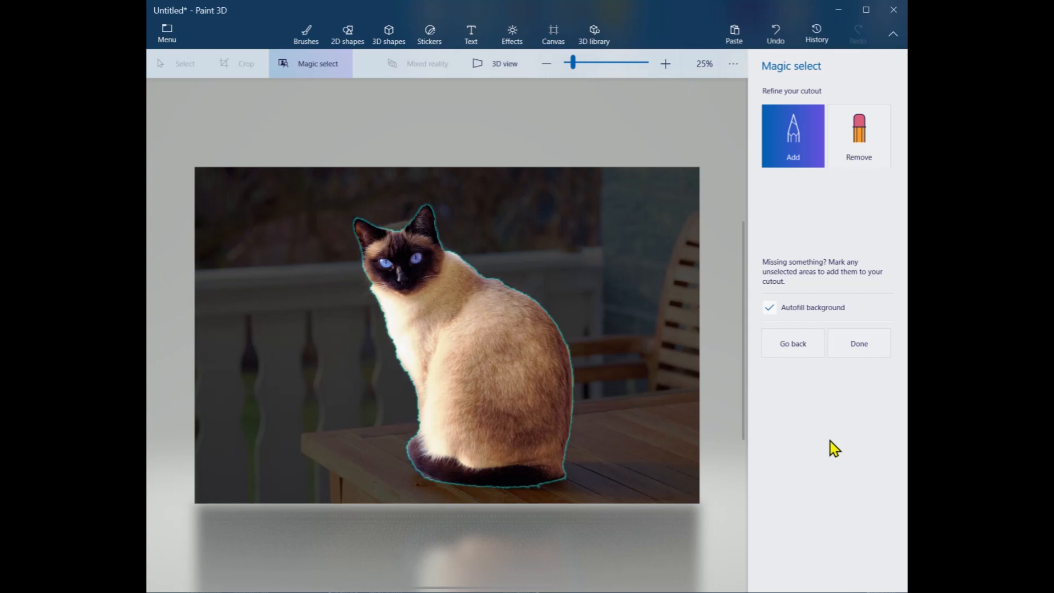
pyautogui.click(860, 348)
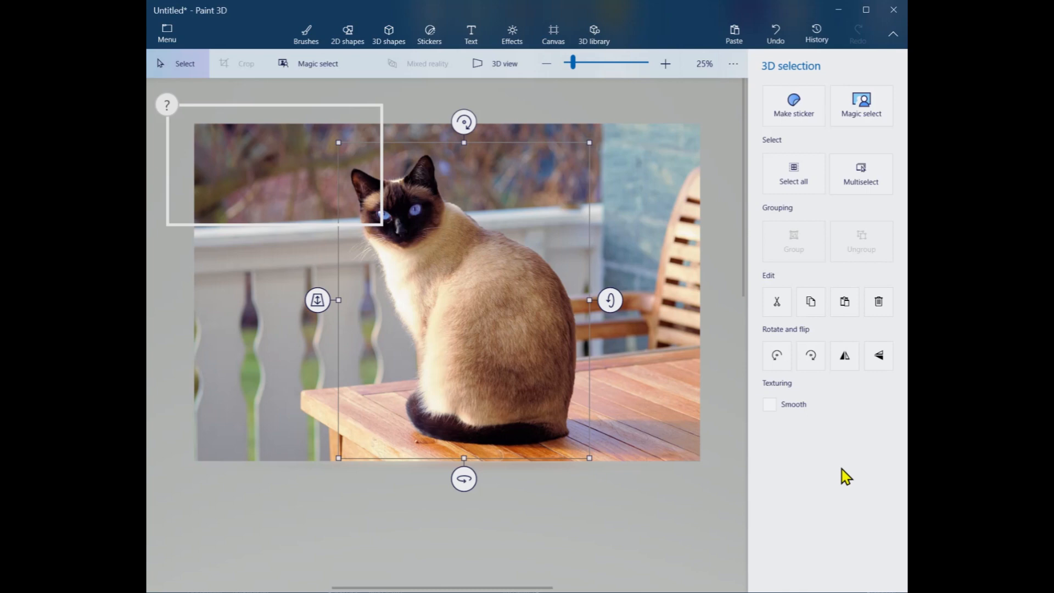
# Copy the selected cat cutout
pyautogui.click(167, 104)
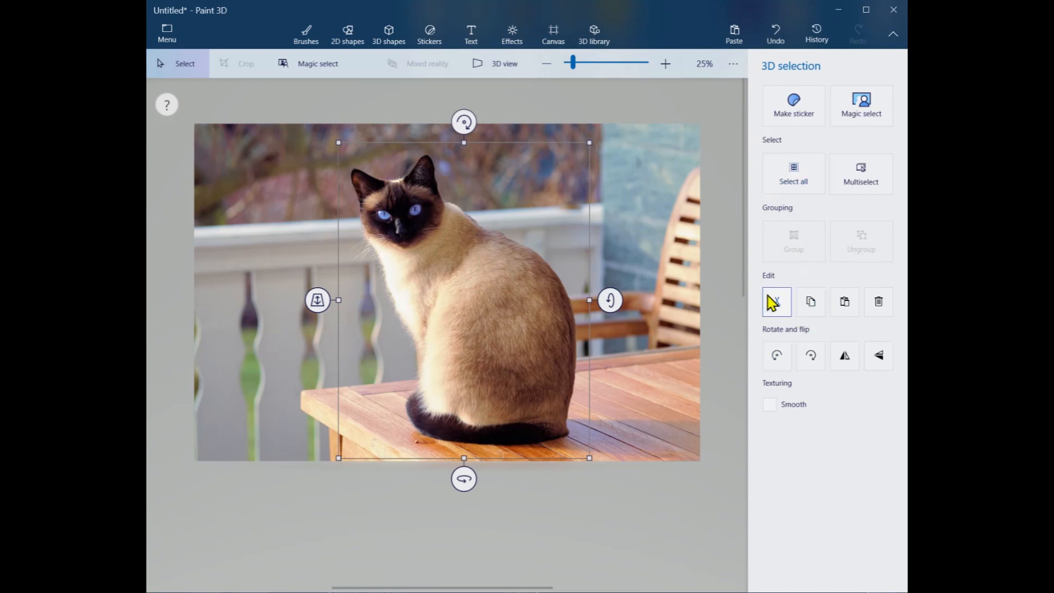
pyautogui.press('ctrl')
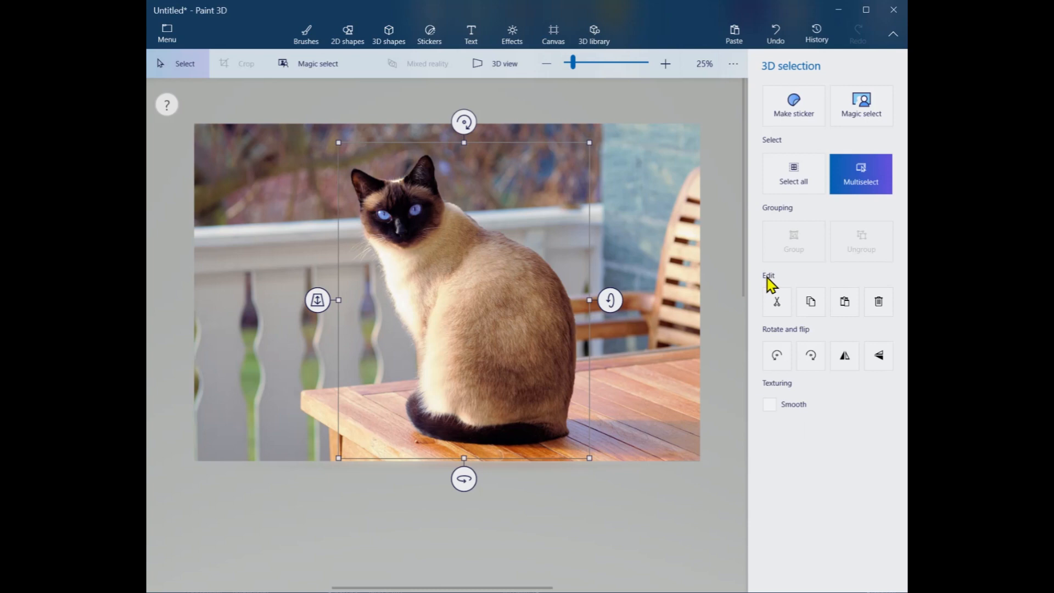
pyautogui.click(811, 303)
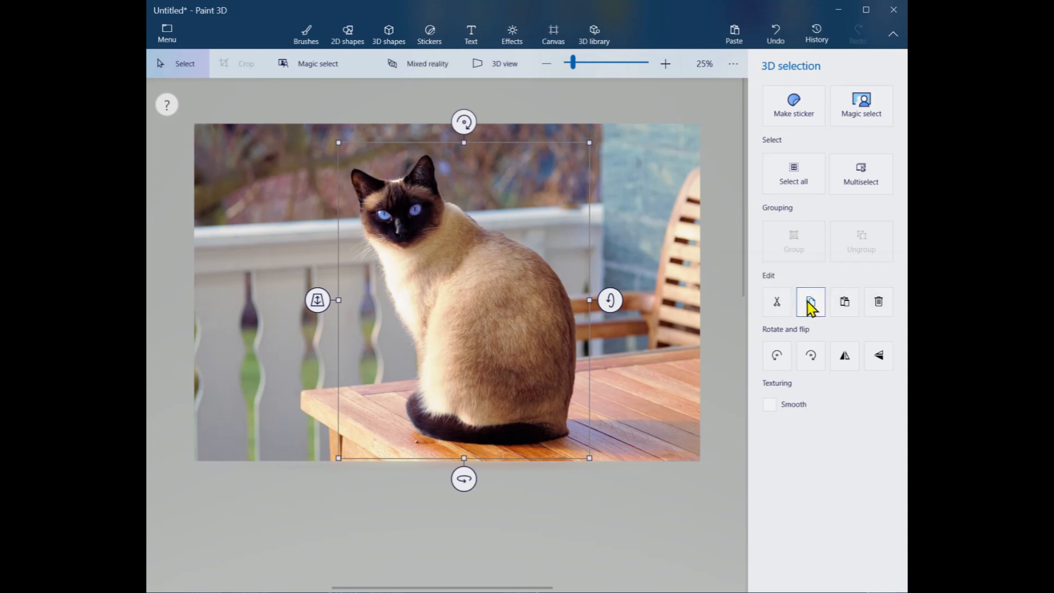
pyautogui.click(810, 302)
# Start a new blank project without saving the changes to the current one
pyautogui.click(173, 41)
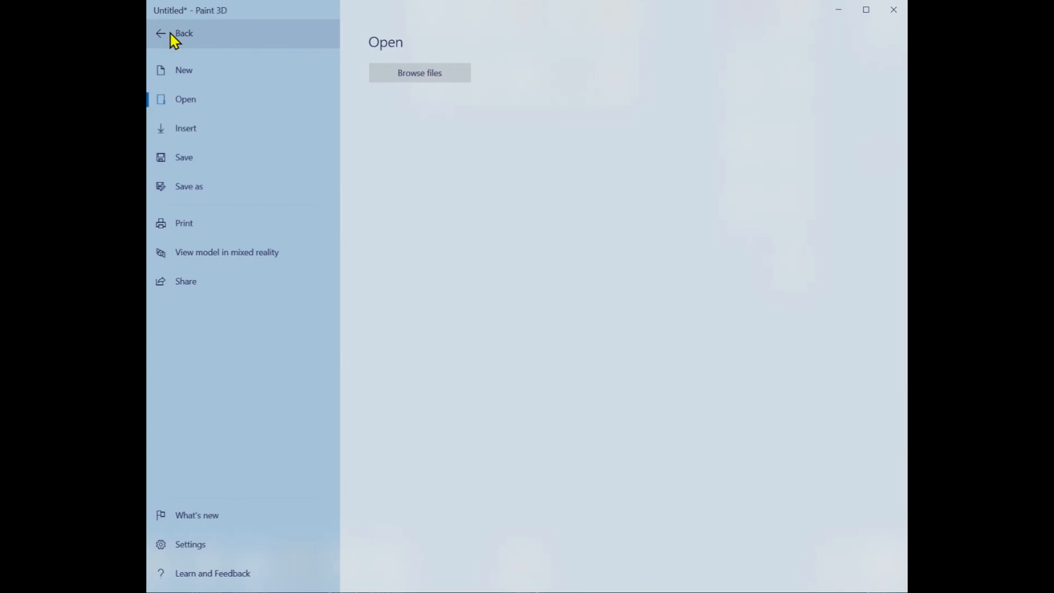
pyautogui.click(186, 72)
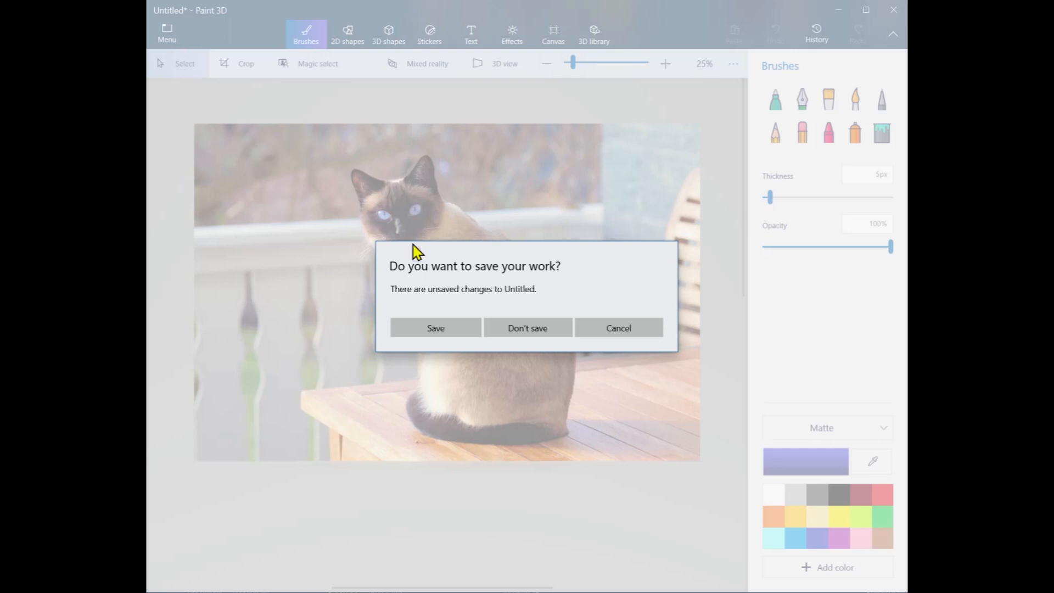
pyautogui.click(518, 331)
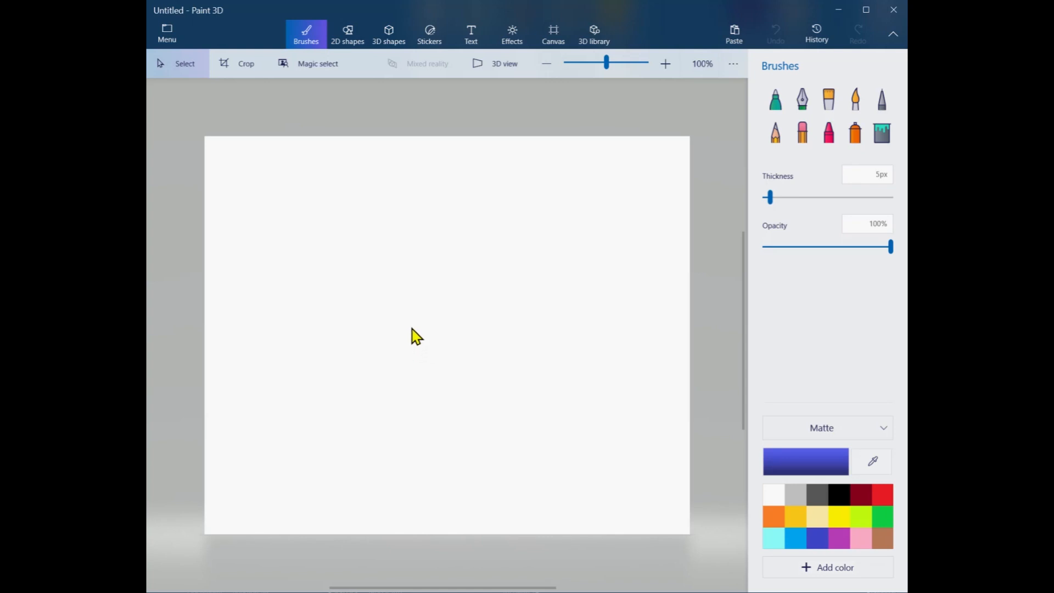
# Paste the cat cutout into the new project, scale it down proportionally and move it inside the white canvas
pyautogui.rightClick(429, 331)
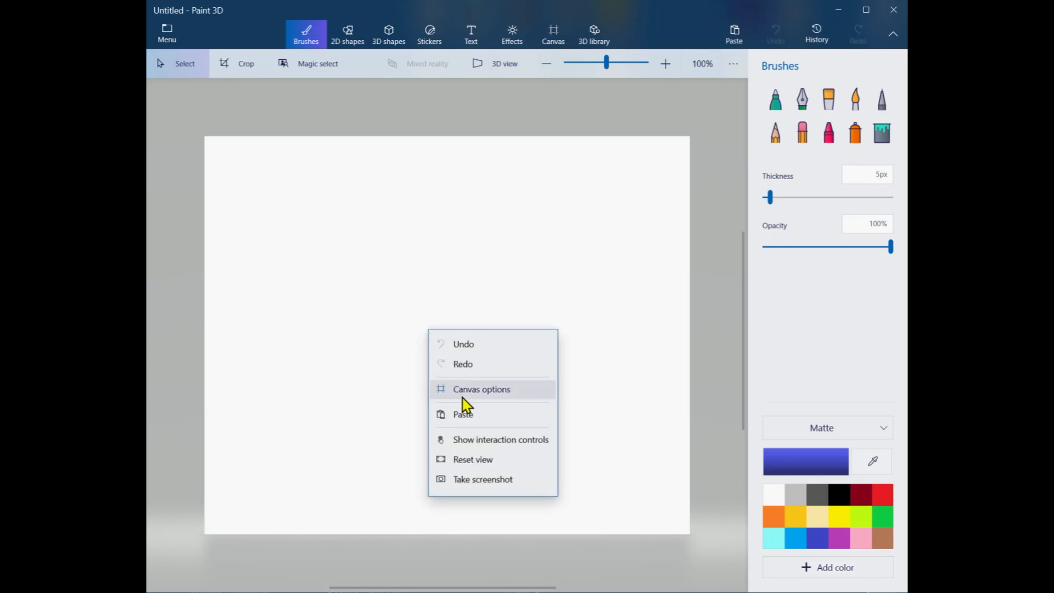
pyautogui.click(468, 418)
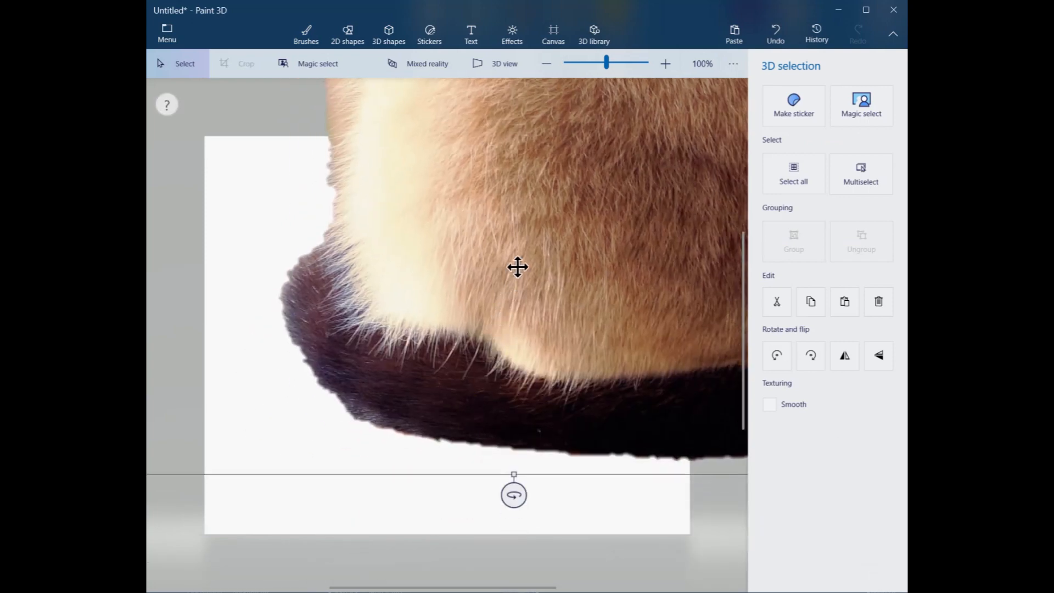
pyautogui.moveTo(515, 266); pyautogui.dragTo(459, 370)
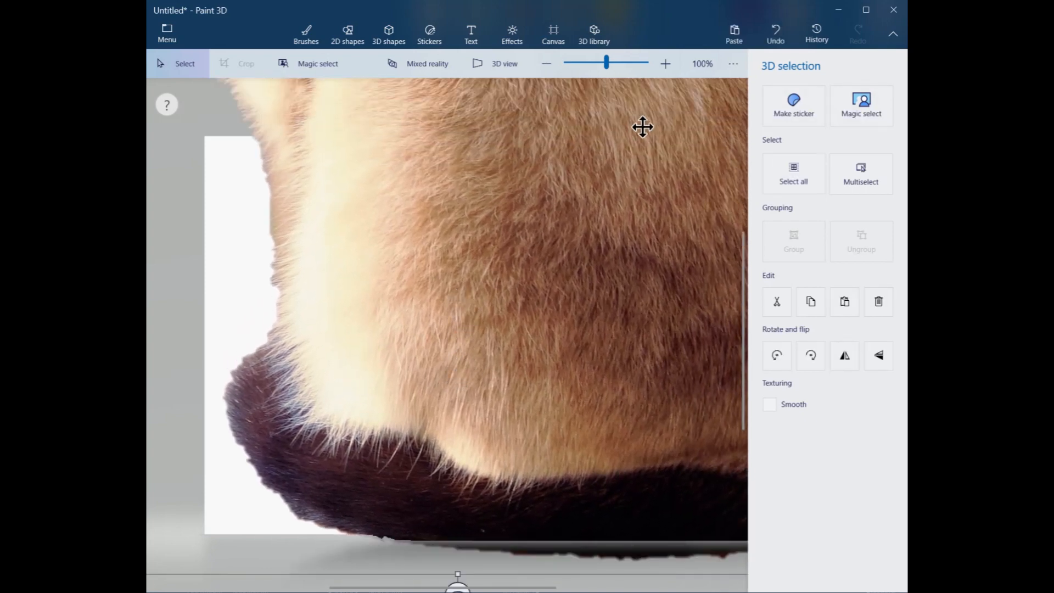
pyautogui.click(550, 65)
pyautogui.click(550, 65)
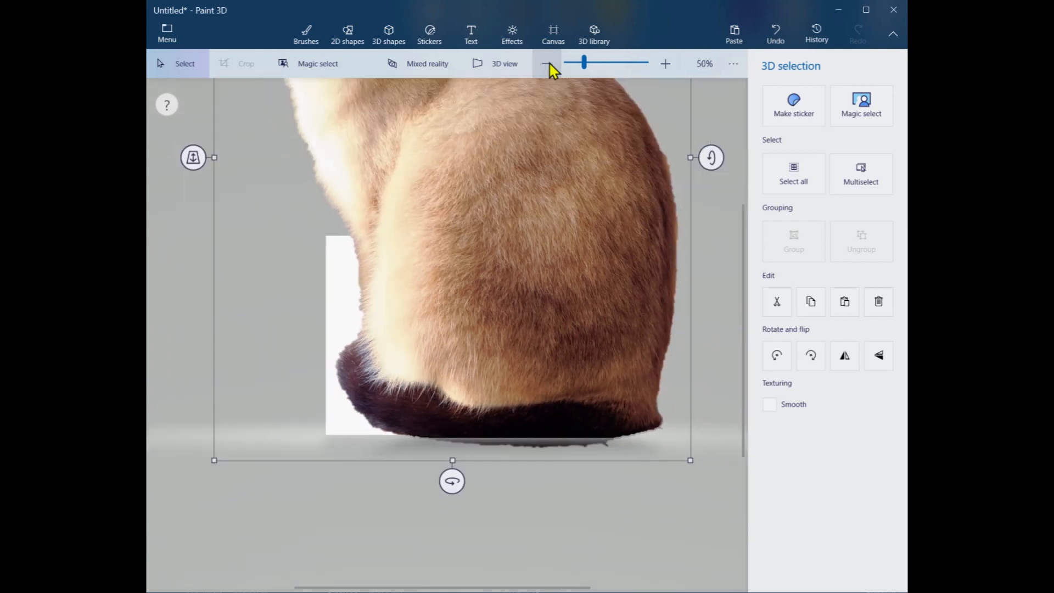
pyautogui.click(550, 65)
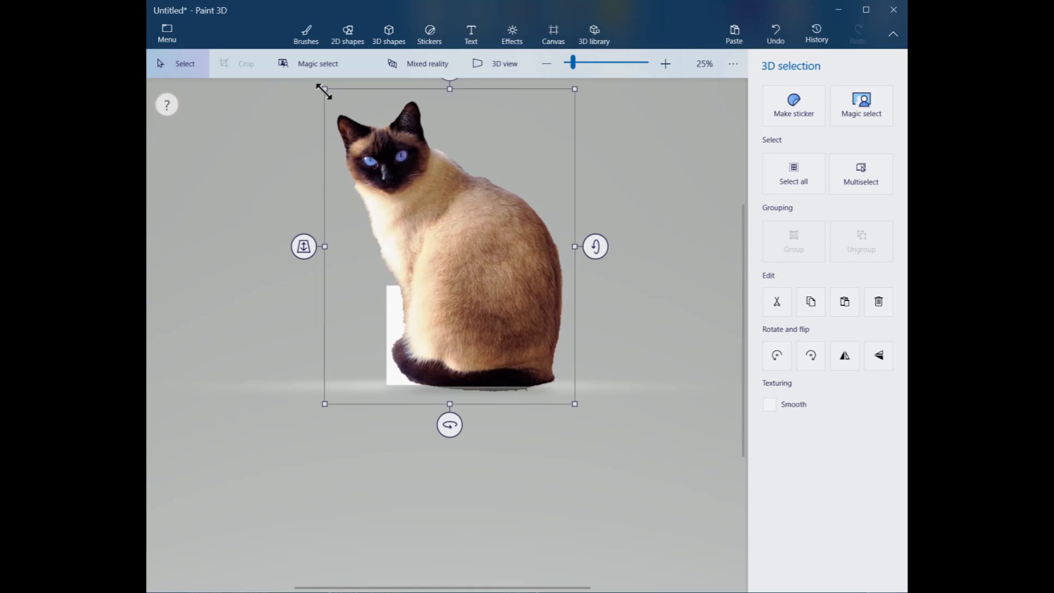
pyautogui.moveTo(323, 92); pyautogui.dragTo(495, 308)
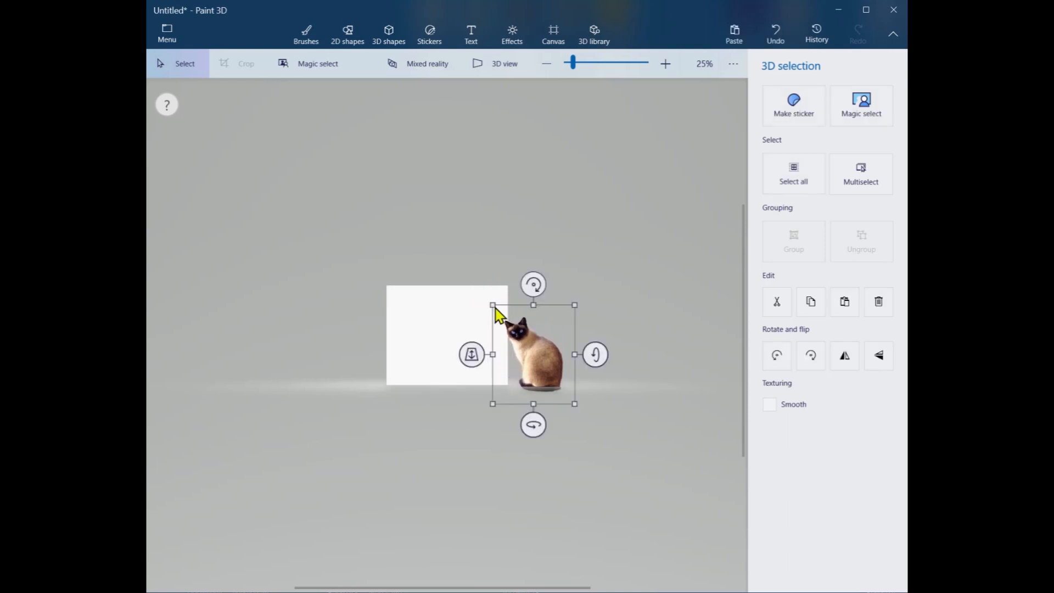
pyautogui.moveTo(537, 360); pyautogui.dragTo(449, 348)
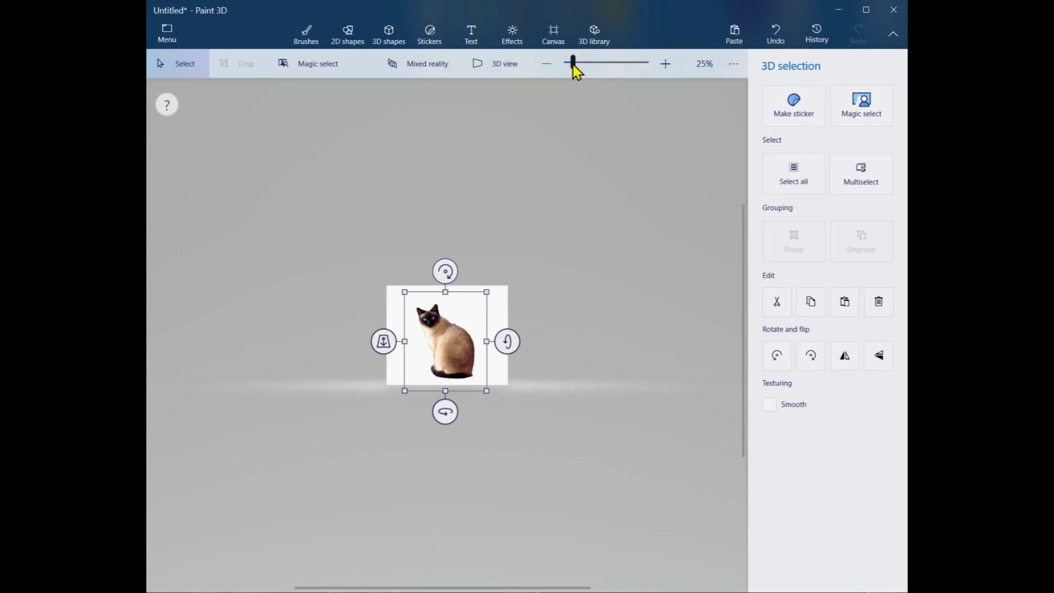
# Shrink the cat a little more and centre it on the canvas with white space all around
pyautogui.moveTo(573, 64); pyautogui.dragTo(600, 64)
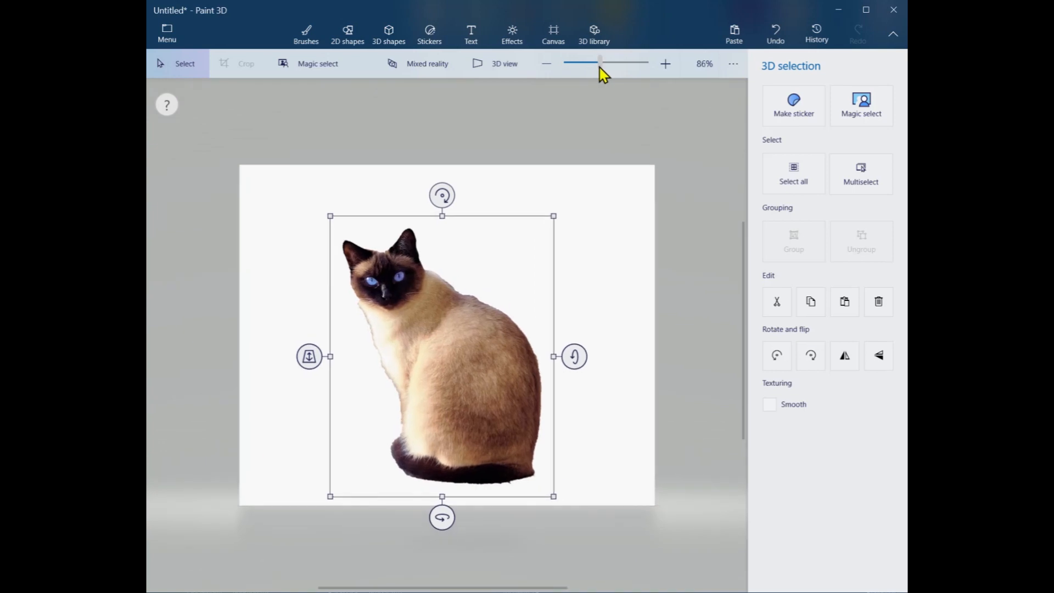
pyautogui.moveTo(468, 360); pyautogui.dragTo(471, 366)
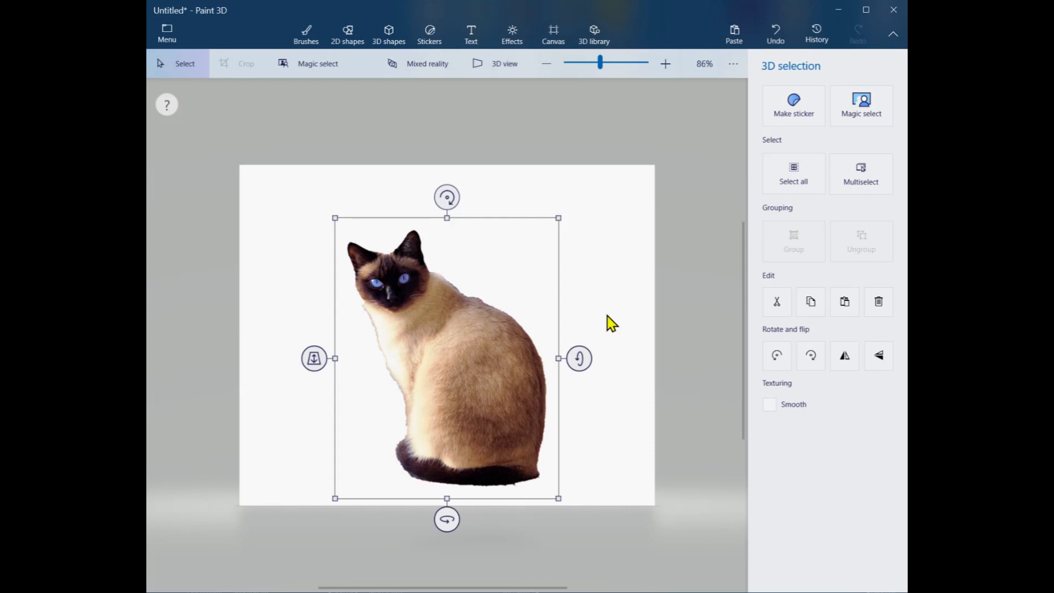
pyautogui.moveTo(601, 63)
pyautogui.mouseDown()
pyautogui.moveTo(588, 65)
pyautogui.moveTo(597, 65)
pyautogui.mouseUp()
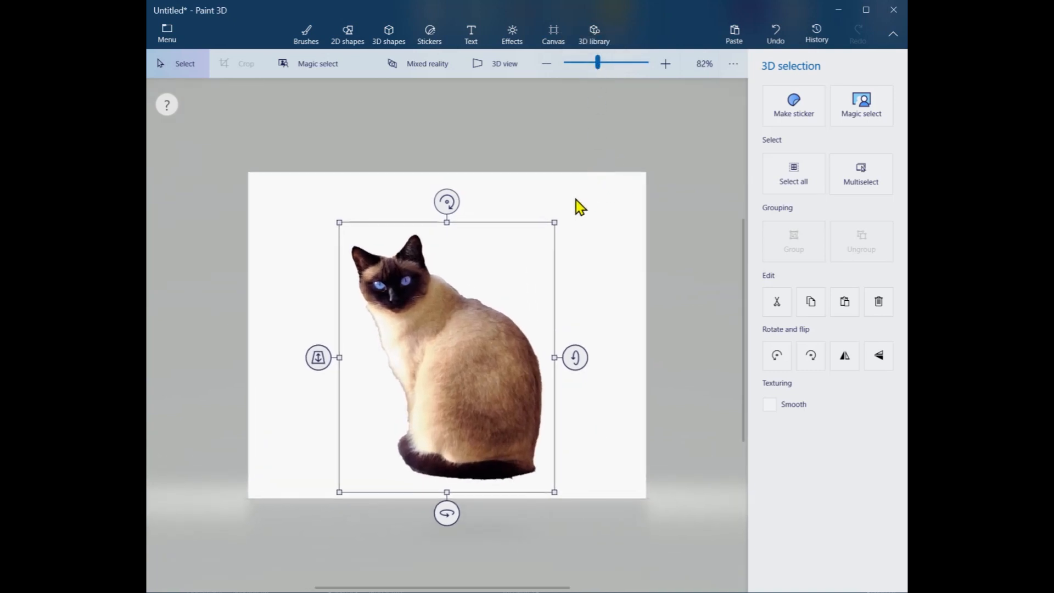
pyautogui.moveTo(556, 220); pyautogui.dragTo(529, 254)
pyautogui.moveTo(457, 372)
pyautogui.mouseDown()
pyautogui.moveTo(496, 372)
pyautogui.moveTo(470, 362)
pyautogui.mouseUp()
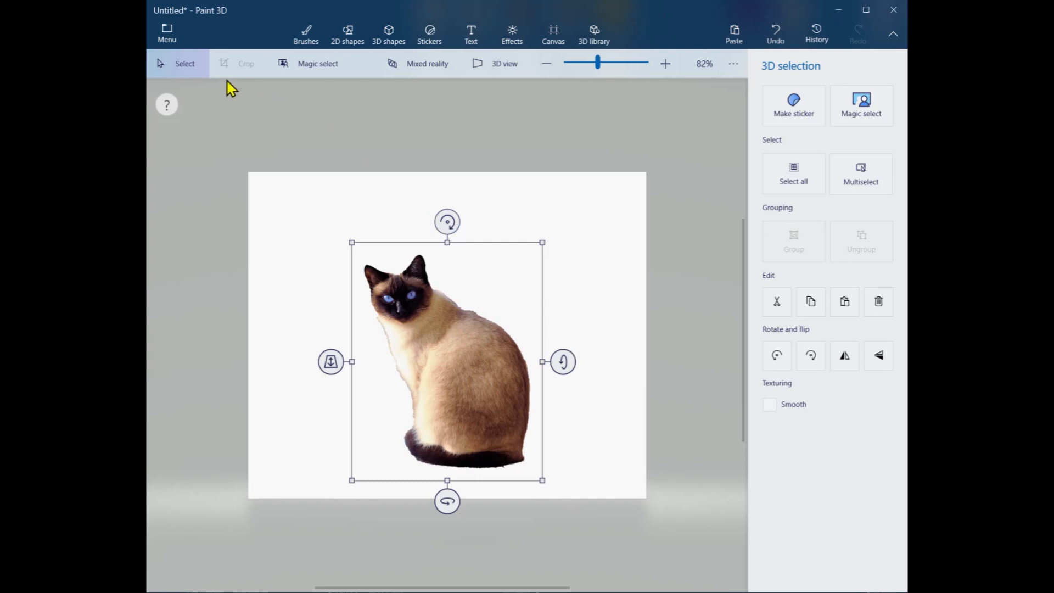
# Start saving the project as an image copy and choose JPEG (image) as the file type
pyautogui.click(171, 36)
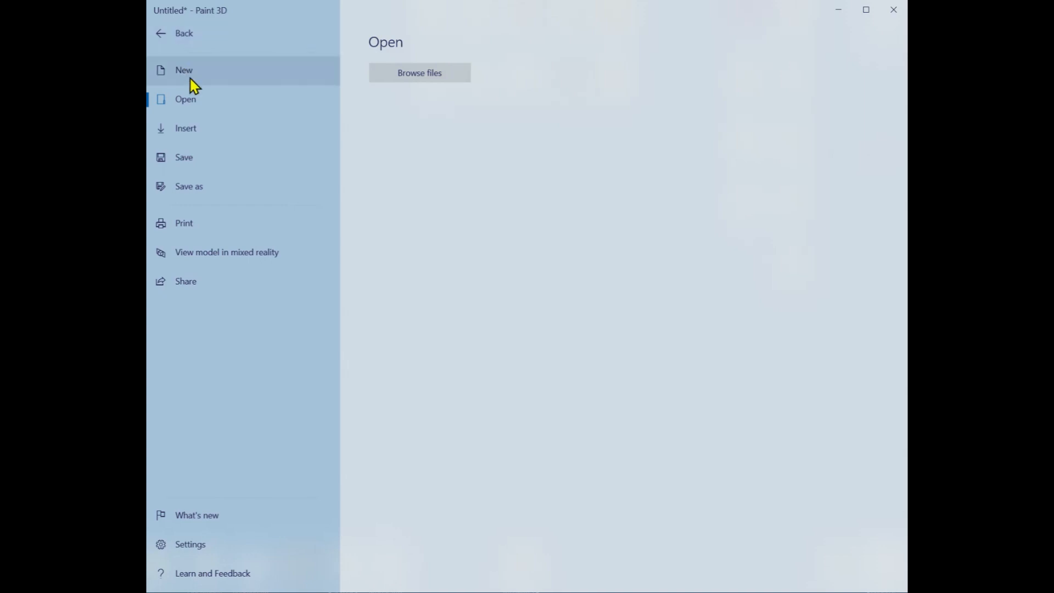
pyautogui.click(185, 161)
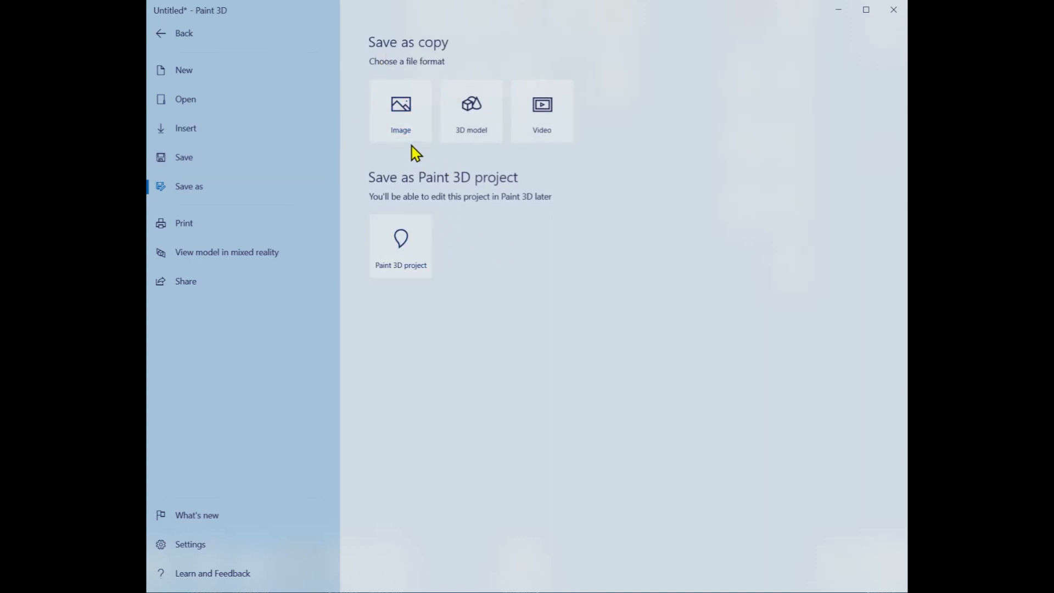
pyautogui.click(395, 110)
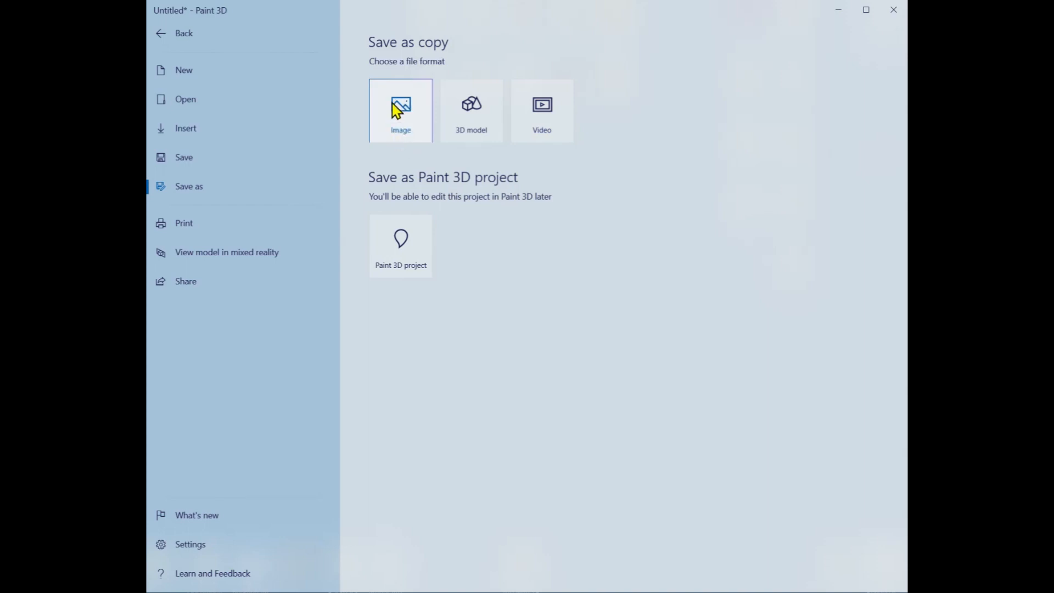
pyautogui.click(399, 111)
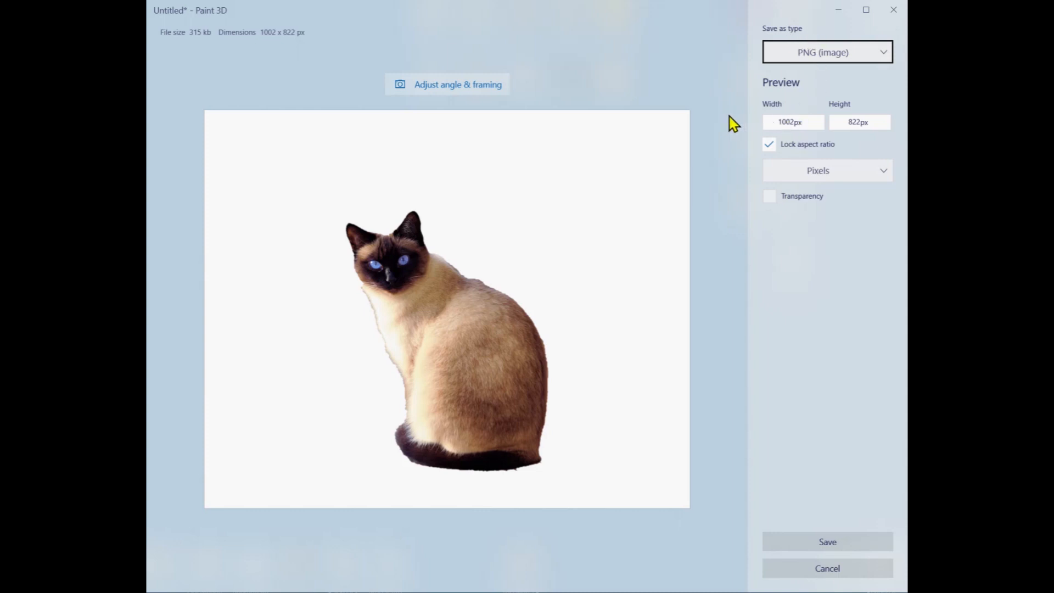
pyautogui.click(887, 57)
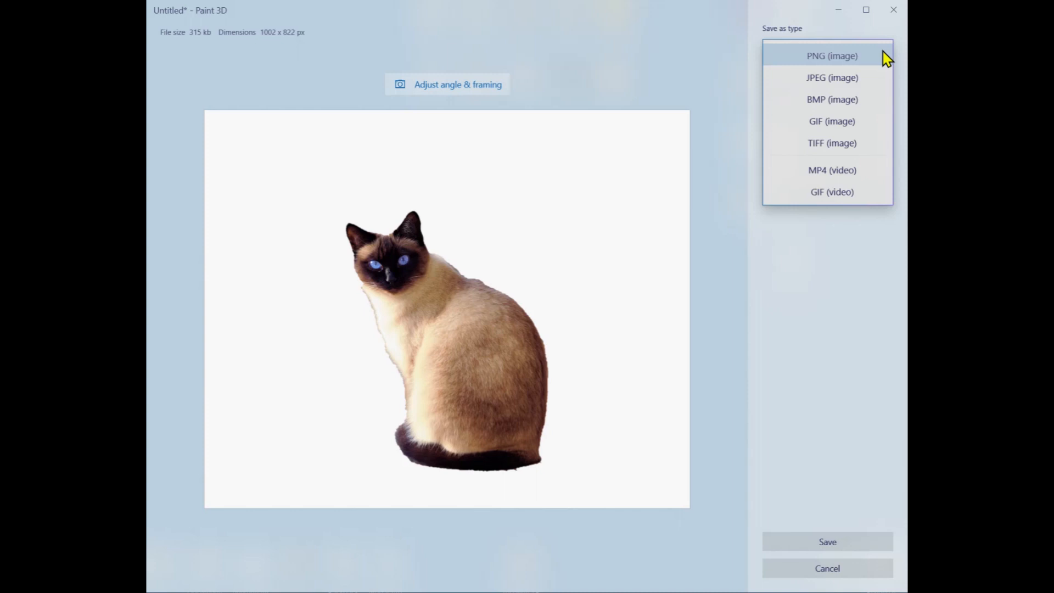
pyautogui.click(825, 78)
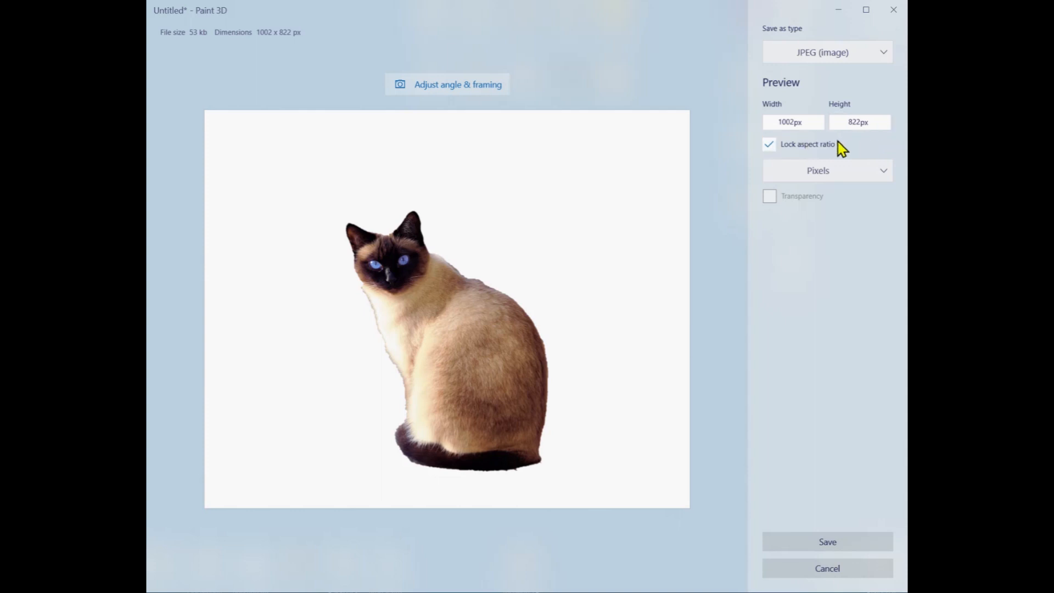
# Save the image to the Desktop as a 2D - JPEG file named "Cat on a white background"
pyautogui.click(828, 541)
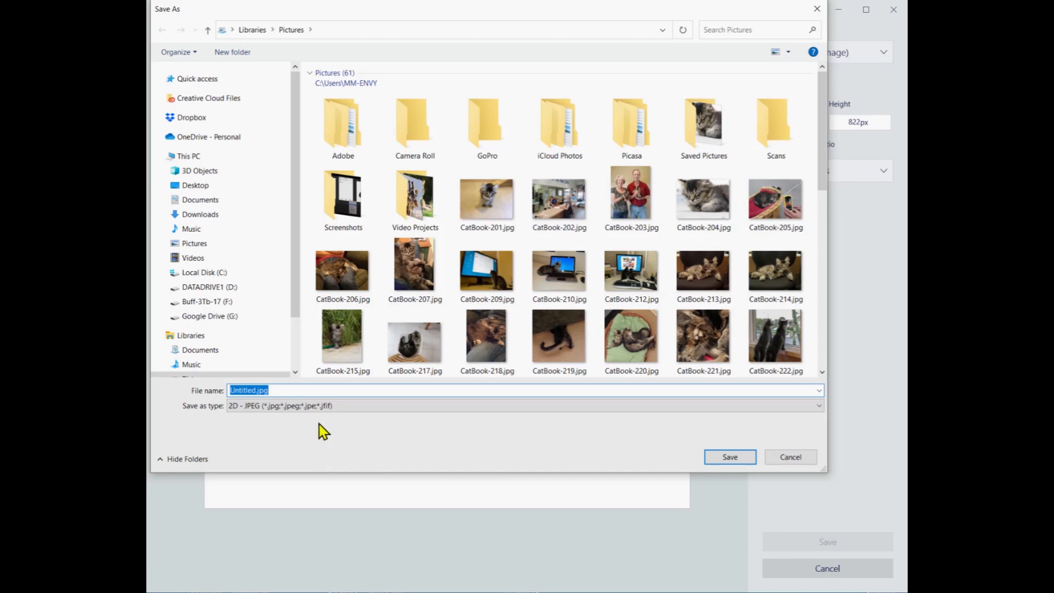
pyautogui.click(199, 187)
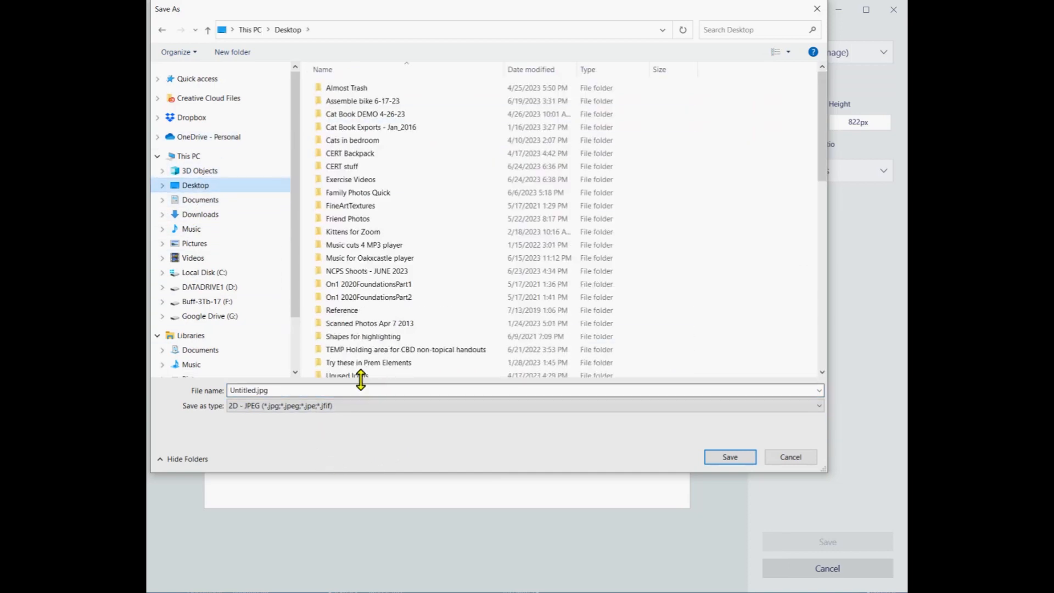
pyautogui.click(342, 389)
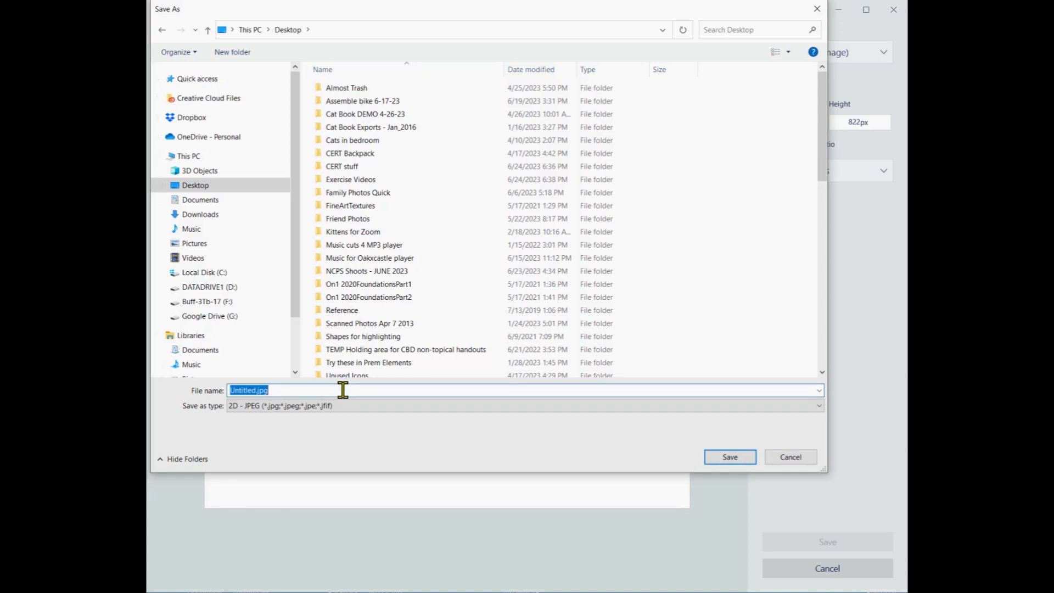
pyautogui.write('Cat')
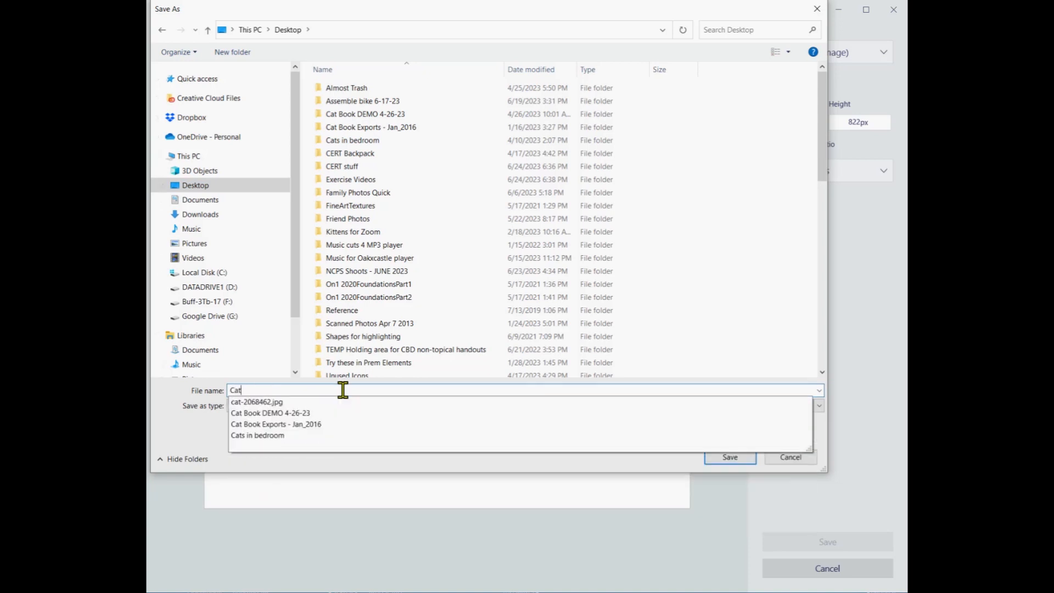
pyautogui.write(' on a whi')
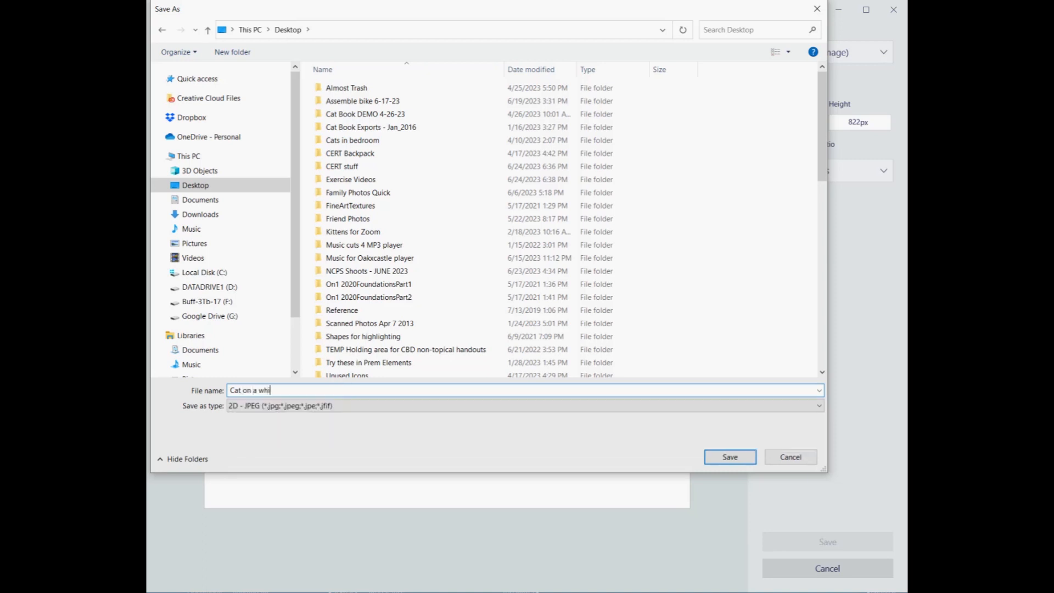
pyautogui.write('te background')
pyautogui.click(358, 406)
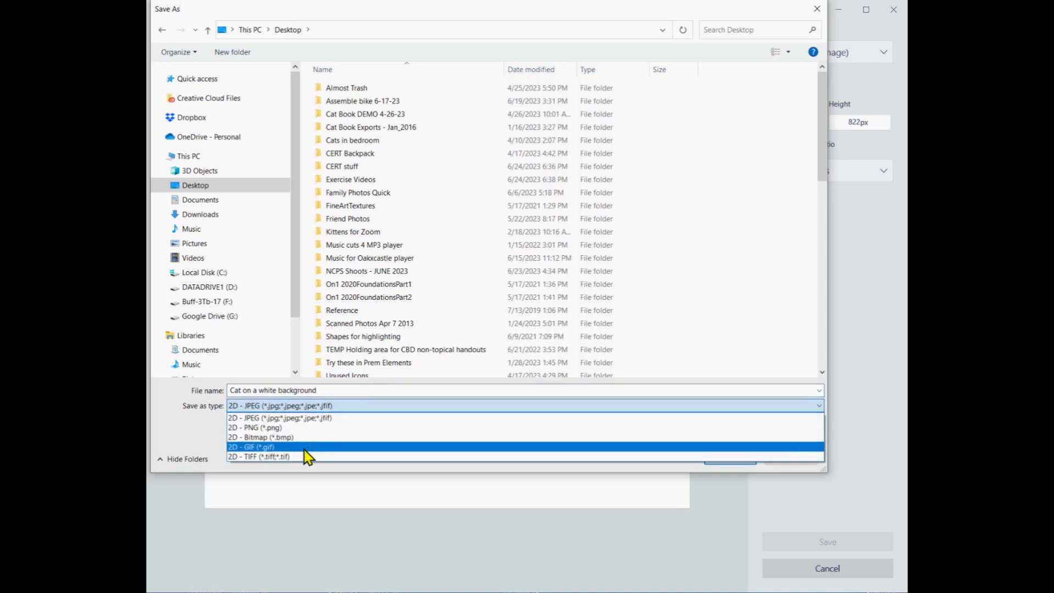
pyautogui.click(287, 419)
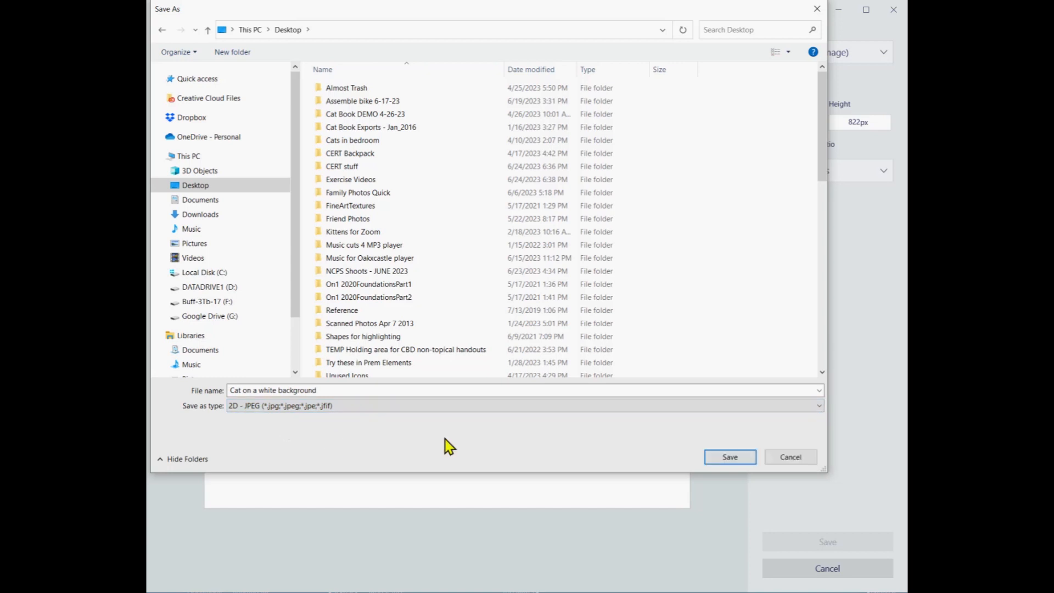
pyautogui.click(730, 460)
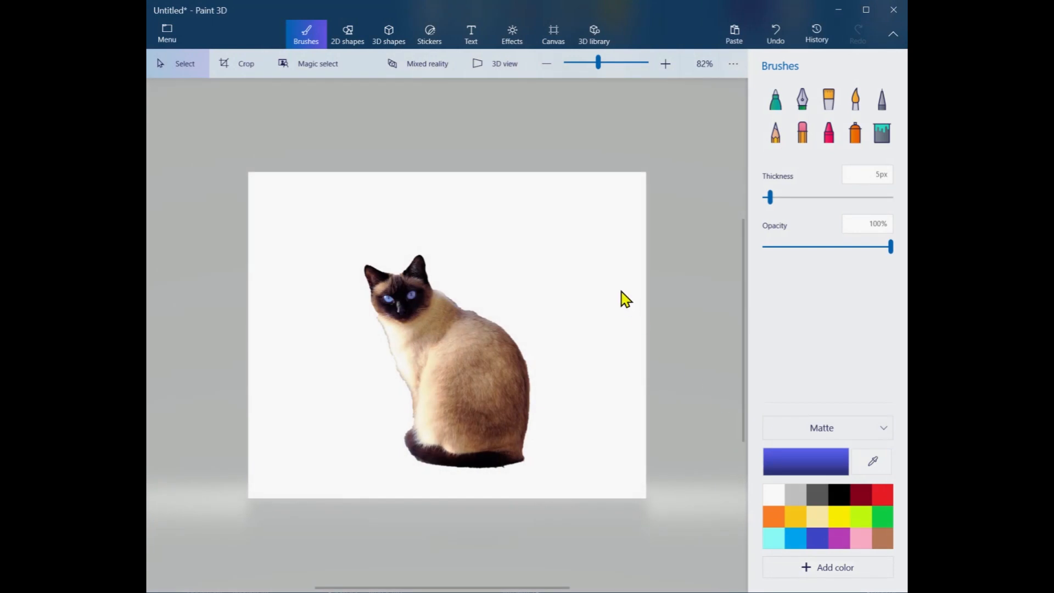
# Switch to the Windows desktop, move the saved cat JPEG to an empty area and open it for viewing
pyautogui.click(843, 15)
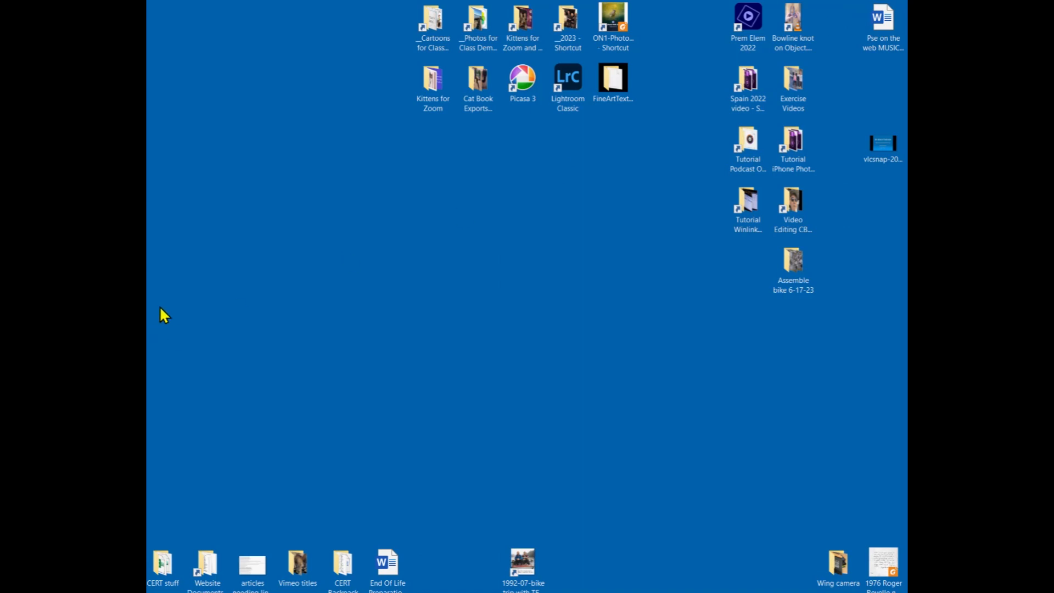
pyautogui.moveTo(239, 240); pyautogui.dragTo(450, 322)
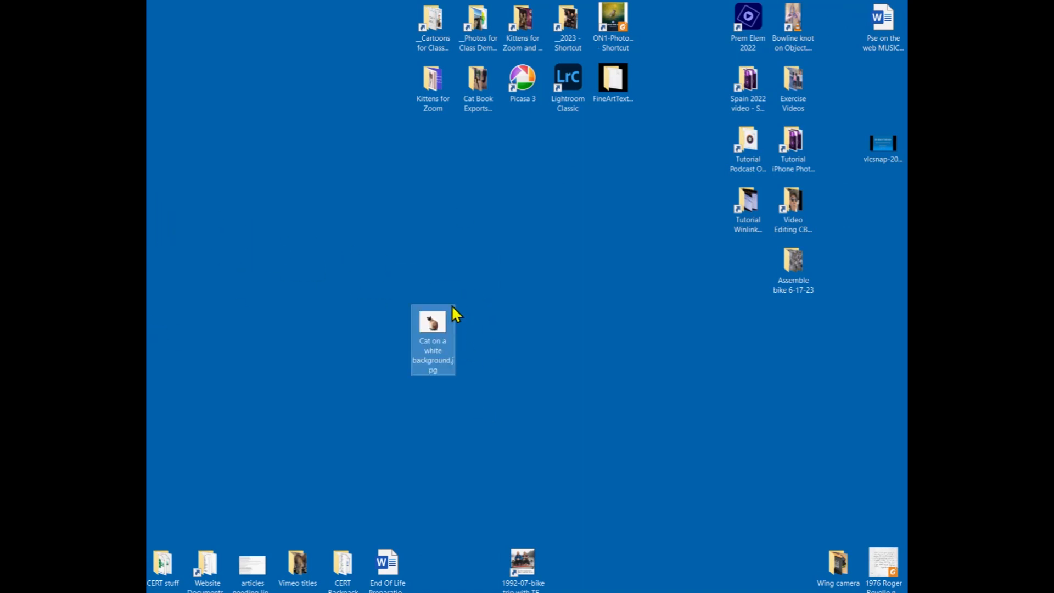
pyautogui.doubleClick(433, 328)
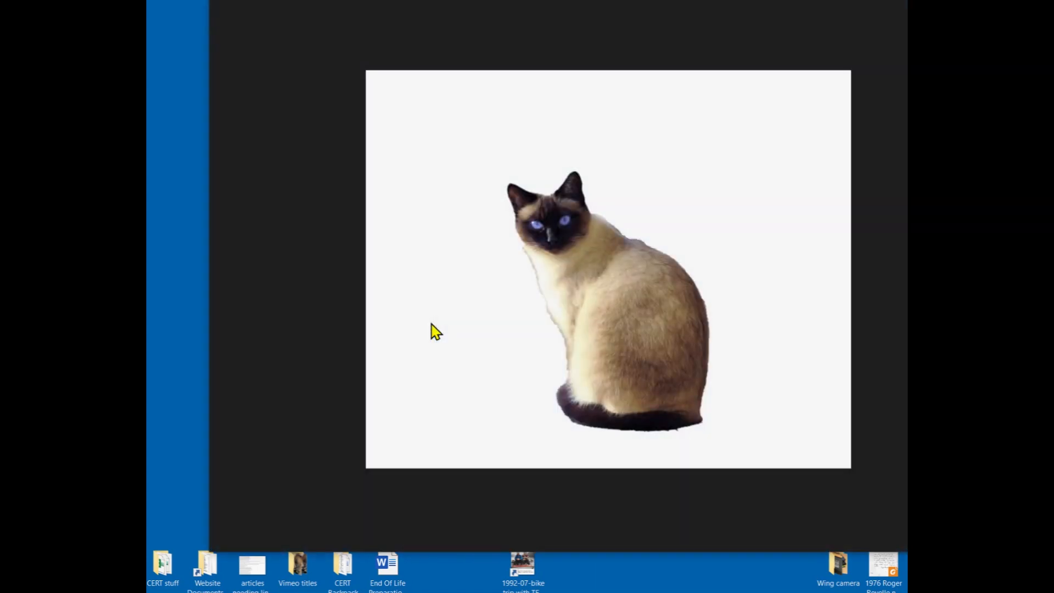